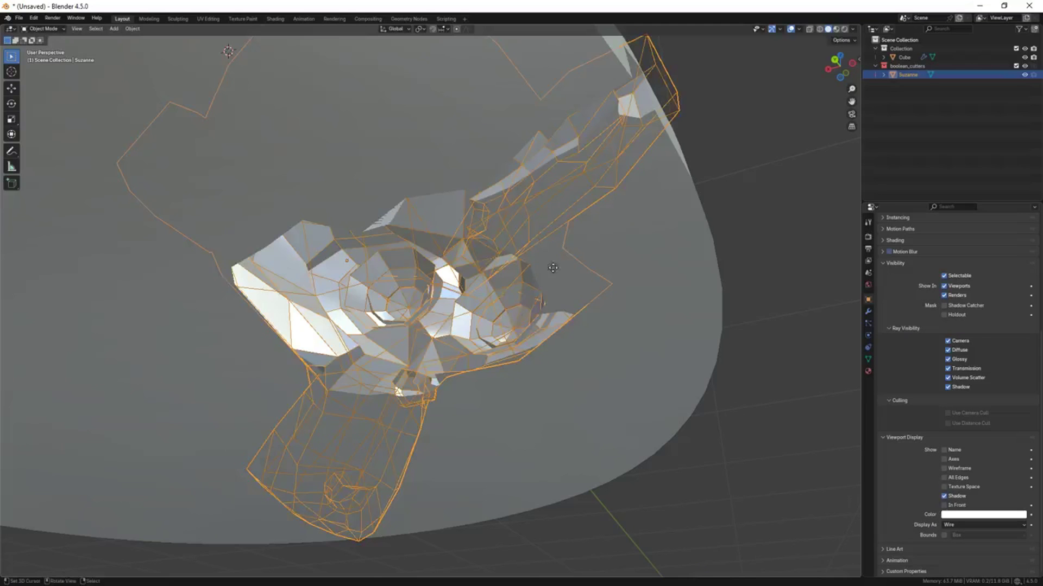
- Move the monkey-head boolean cutter to a new position on the rounded body
key("g")
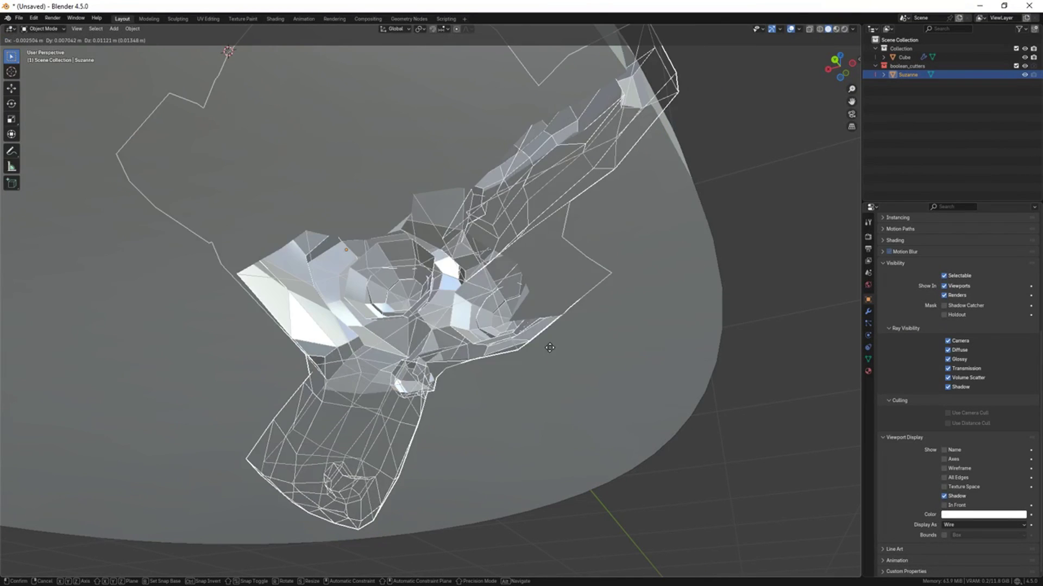
left_click(553, 350)
mouse_move(554, 350)
middle_mouse_down()
mouse_move(509, 346)
mouse_move(537, 340)
middle_mouse_up()
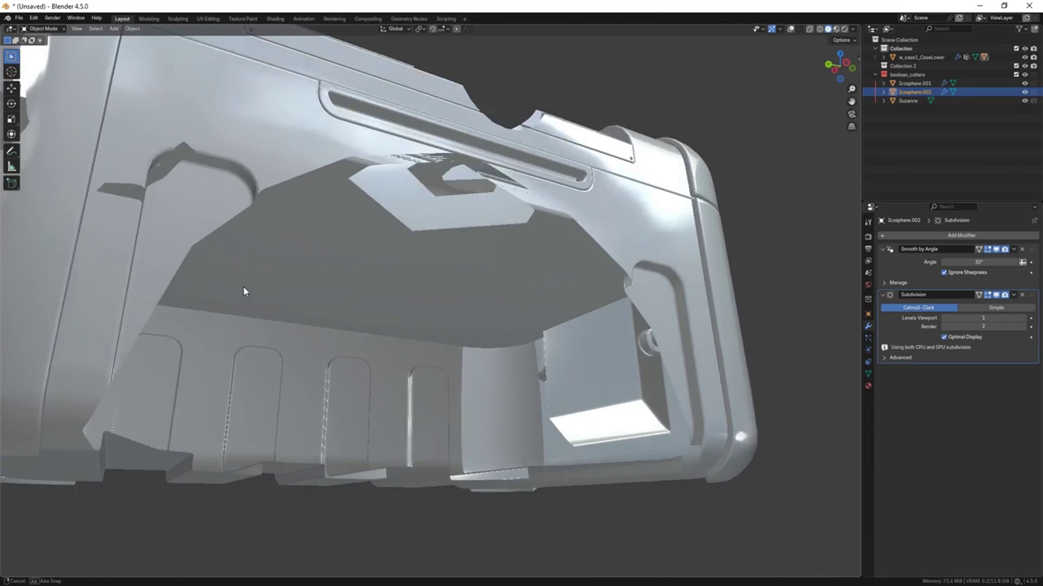
middle_click_drag(244, 291, 267, 305)
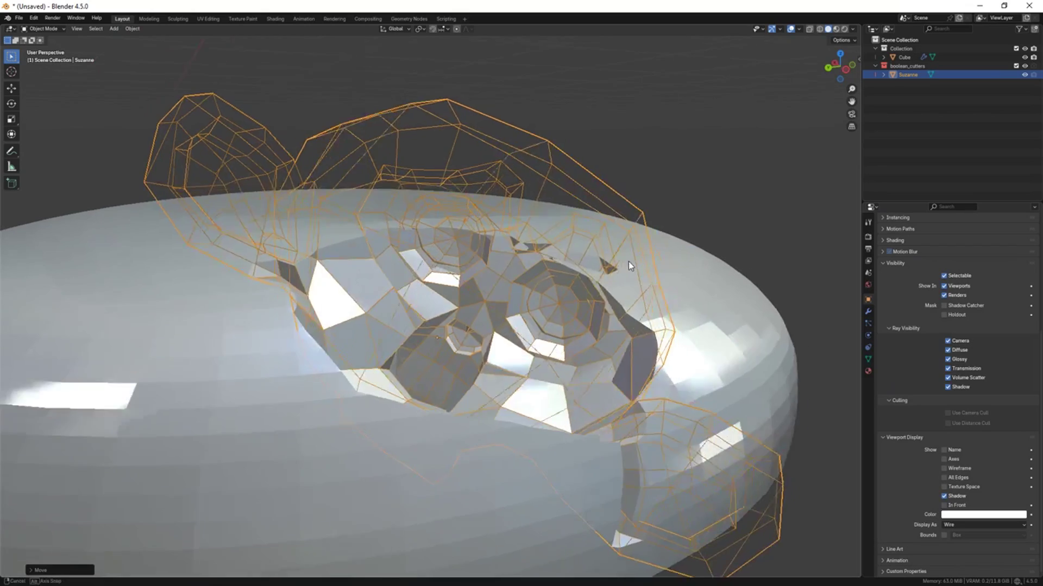
- Place the monkey-head cutter on the rounded body's surface and hide it to show only the cut
left_click(611, 252)
key("h")
middle_click_drag(627, 257, 518, 347)
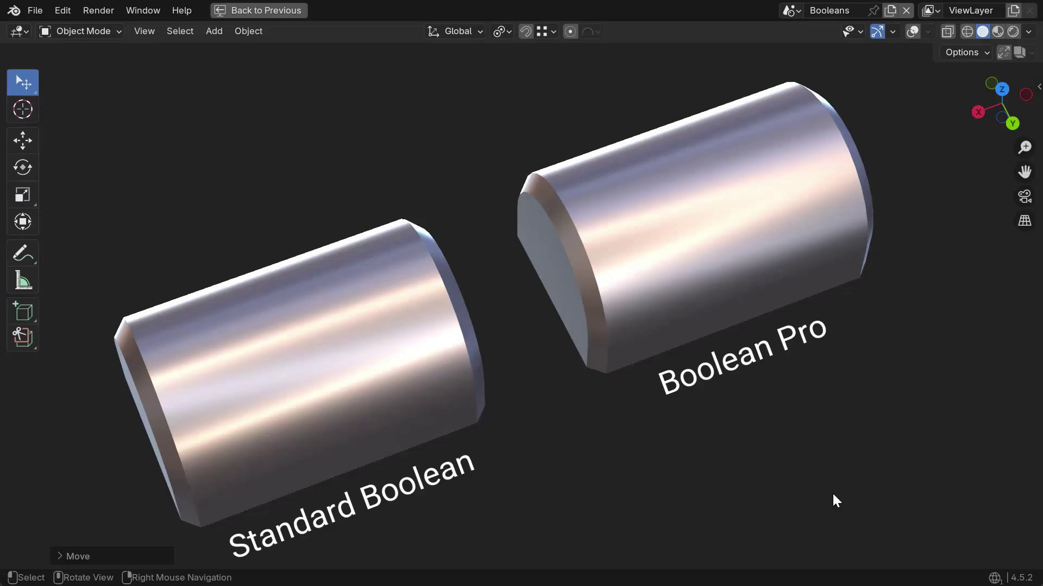
- Scale the hatch insert and move the orange body's edge loops in Edit Mode to reshape the surface beneath it
key("g")
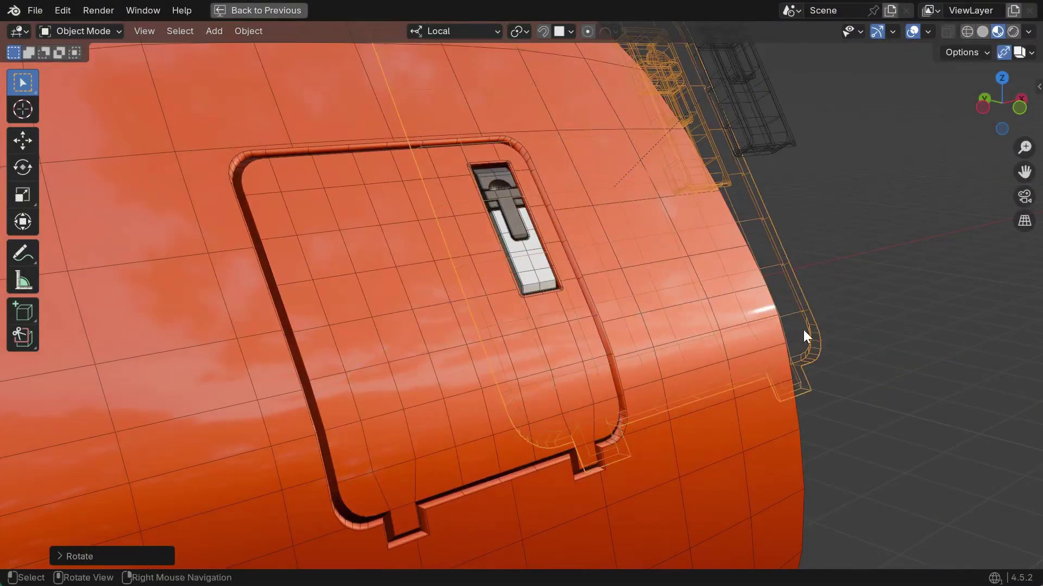
key("s")
left_click(415, 387)
key("Tab")
key("g")
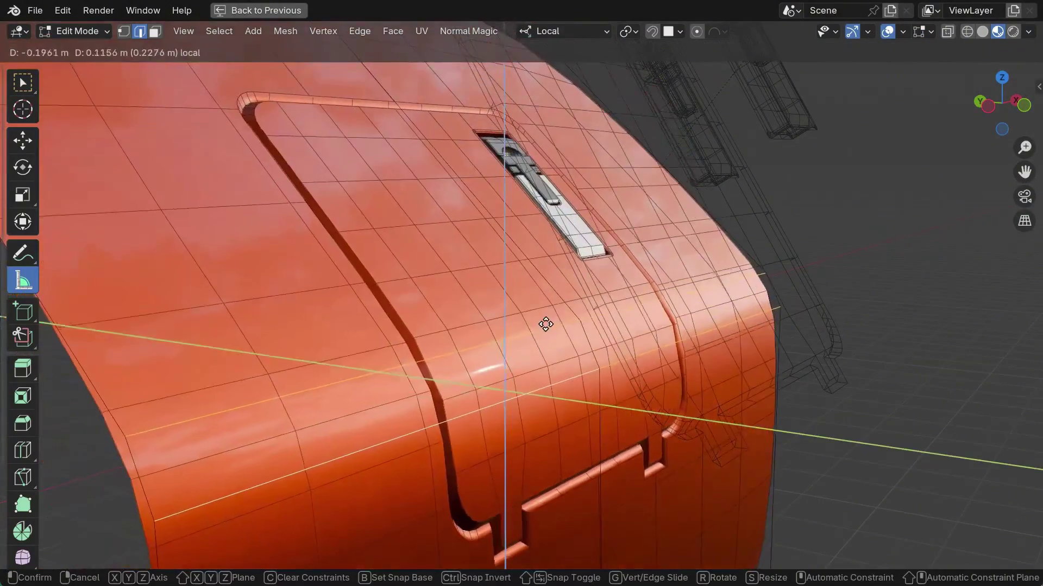
left_click(698, 372)
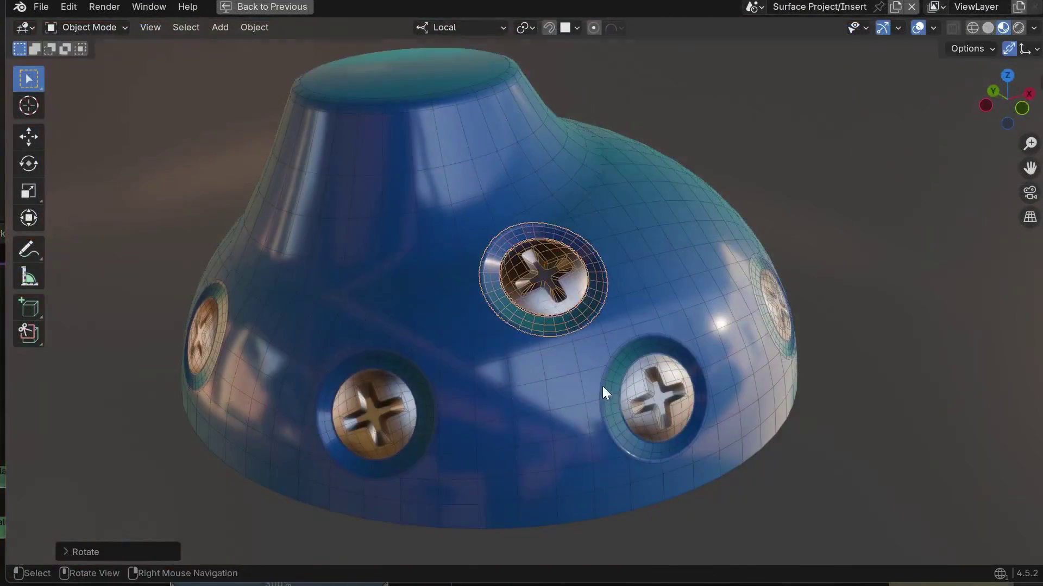
- Move the selected screw insert on the blue dome and the rounded cutters along the metal half-cylinder
key("g")
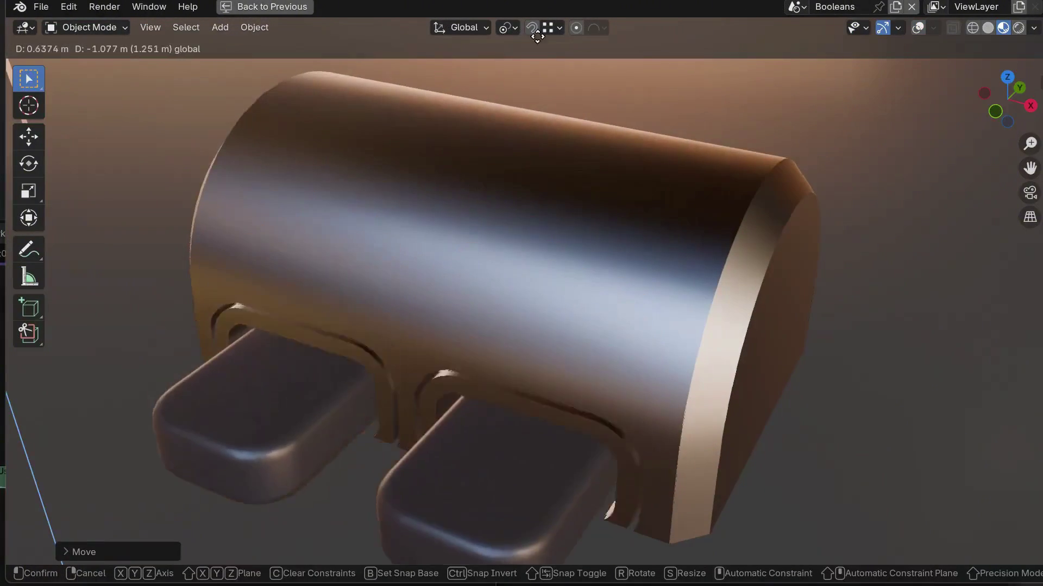
middle_click_drag(537, 37, 589, 240)
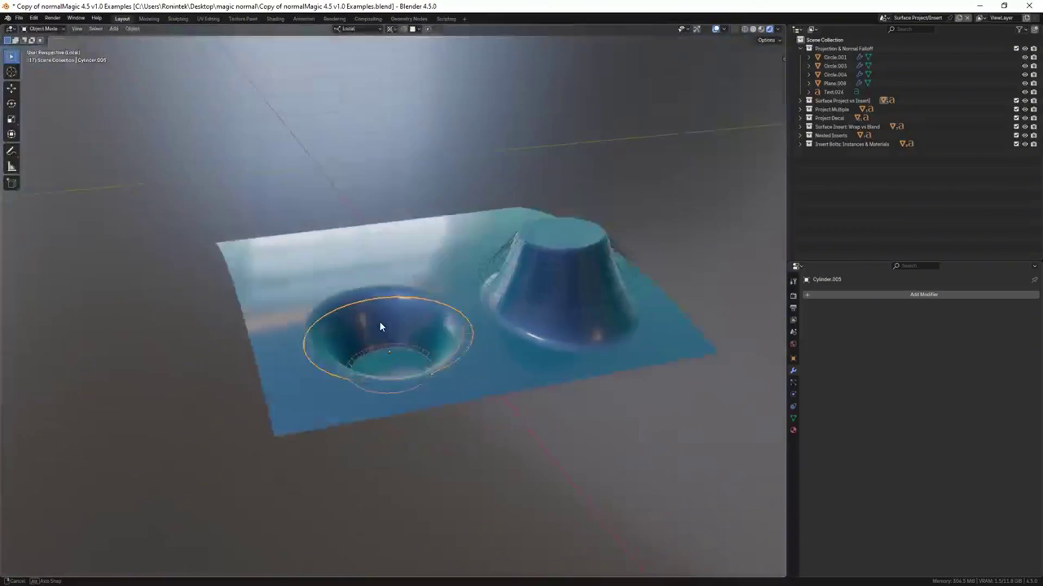
- Reposition the recessed cone and the raised cone on the curved sheet
middle_click_drag(382, 326, 477, 322)
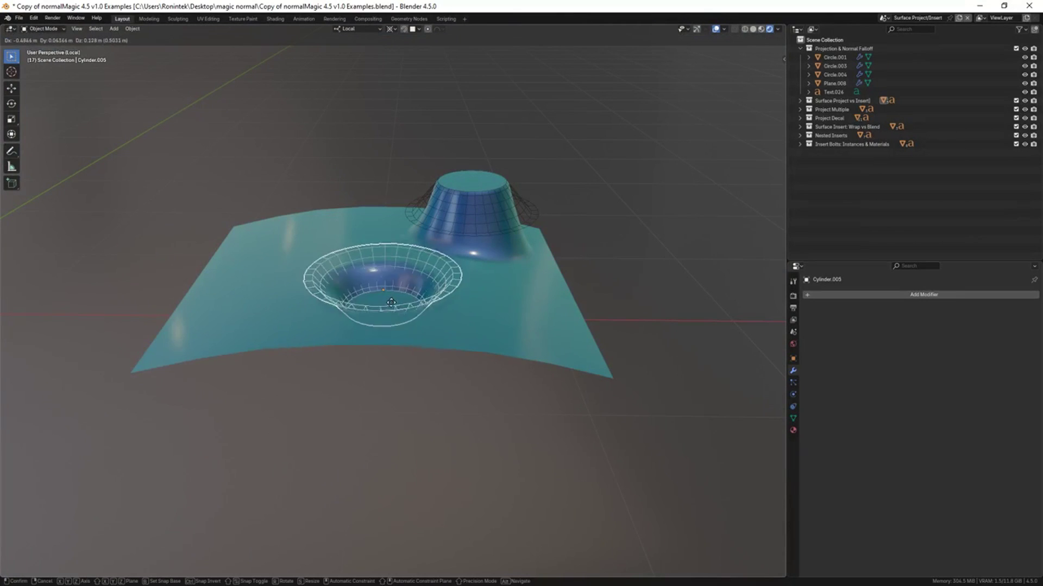
left_click_drag(465, 257, 474, 309)
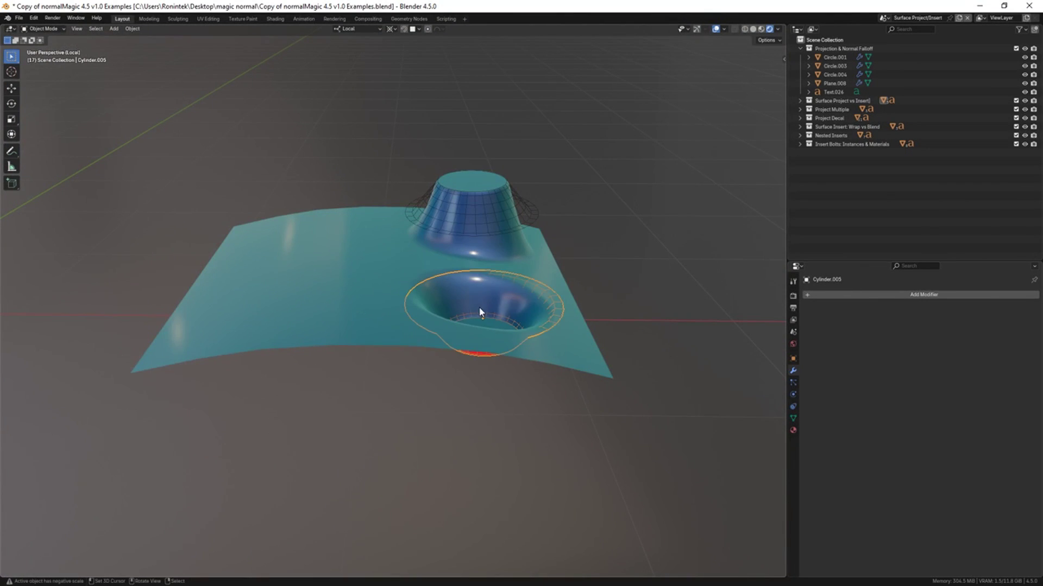
middle_click_drag(479, 312, 395, 315)
left_click_drag(510, 273, 589, 481)
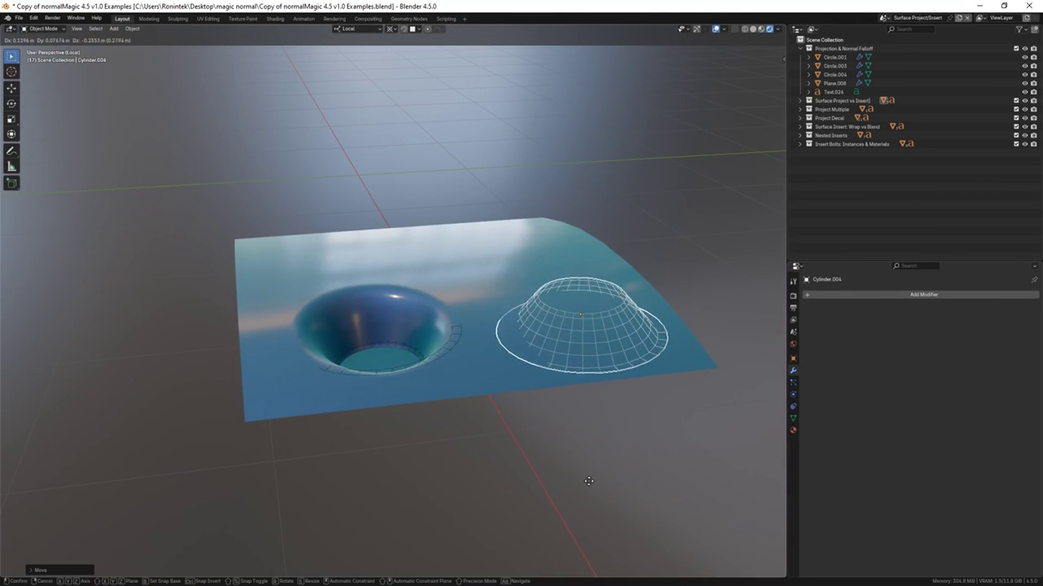
middle_click_drag(564, 387, 634, 378)
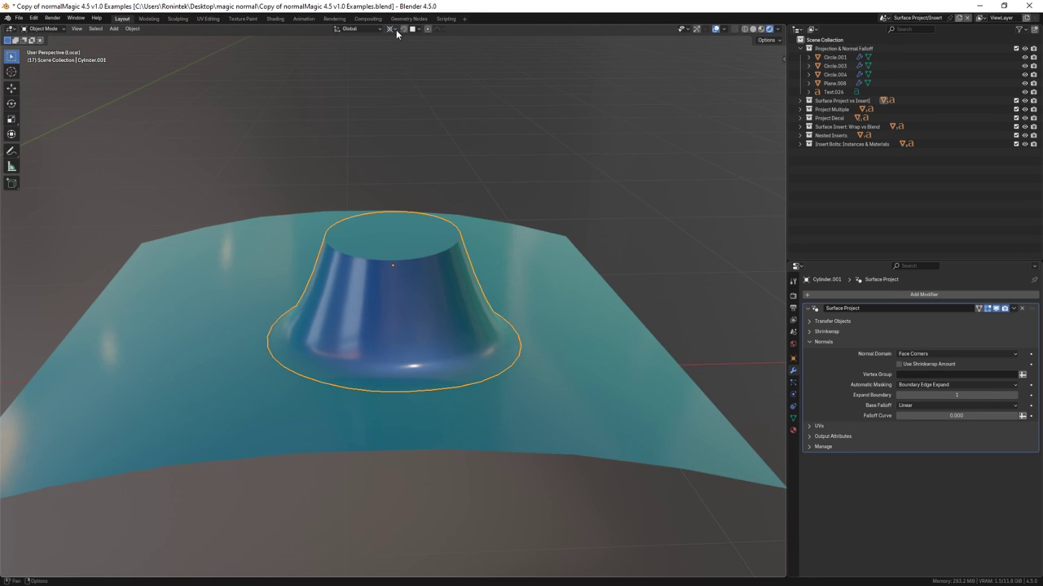
- Change the transform pivot point and move the cone with the Surface Project modifier across the curved sheet
left_click(394, 29)
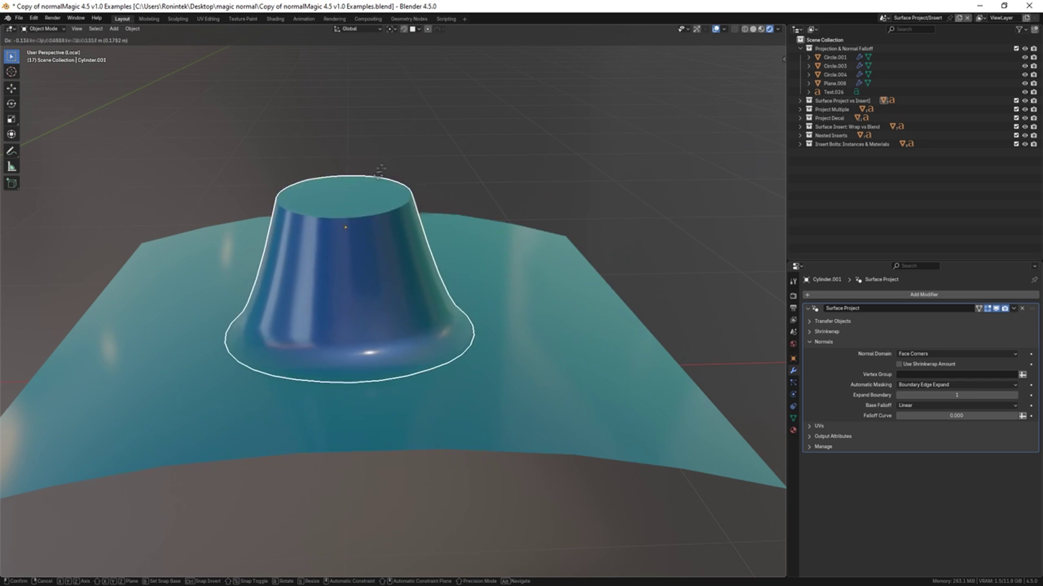
key("x")
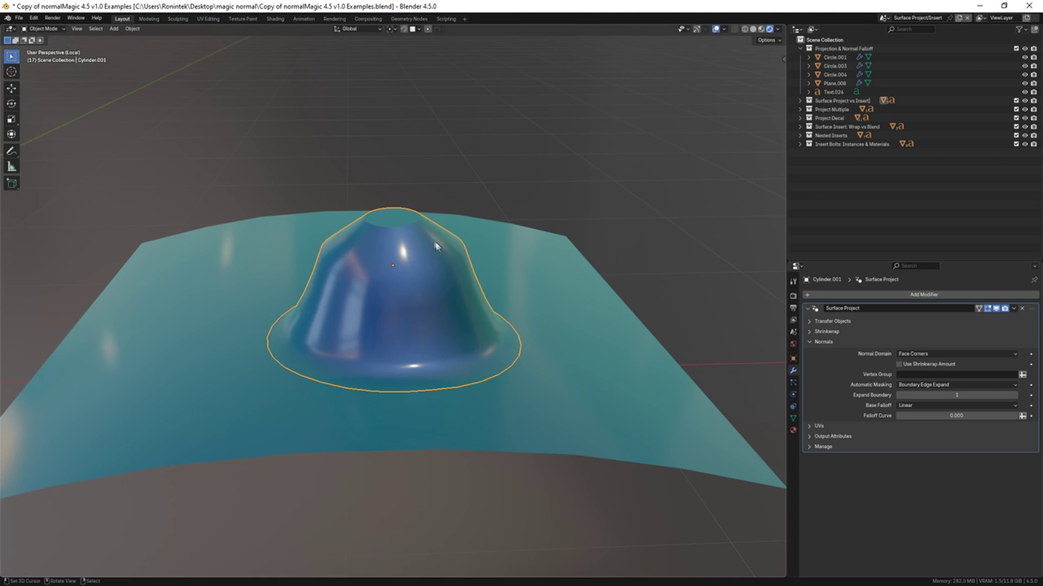
middle_click_drag(436, 246, 536, 296)
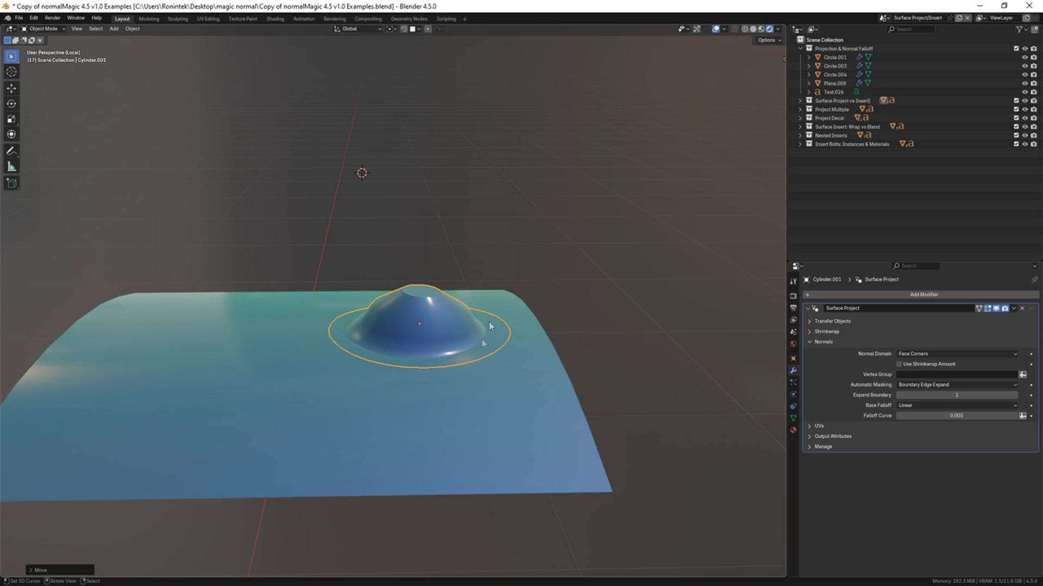
middle_click_drag(494, 292, 558, 291)
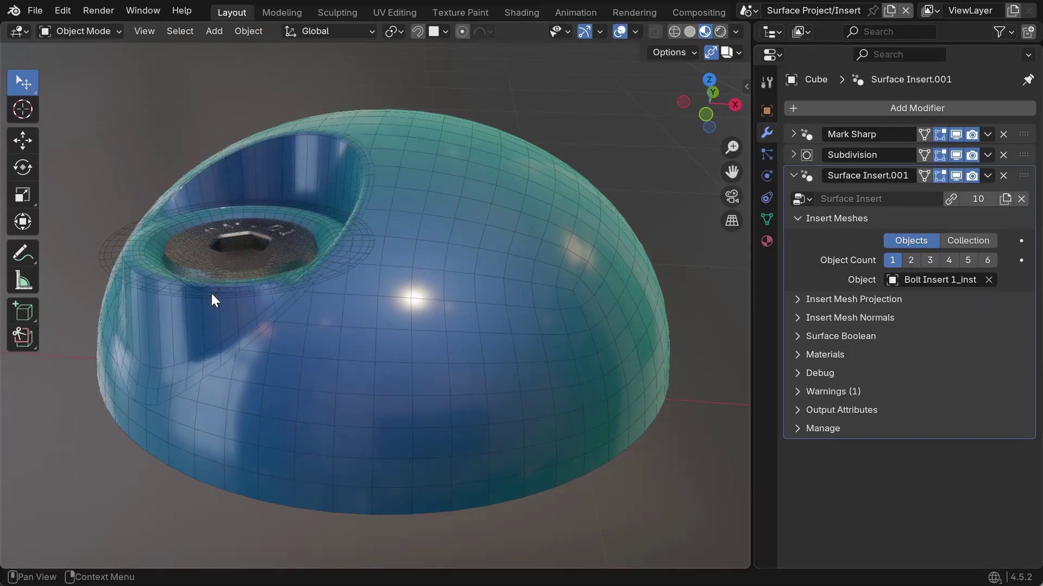
- Move the bolt insert to the other side of the dome and rotate it around the Y axis
key("g")
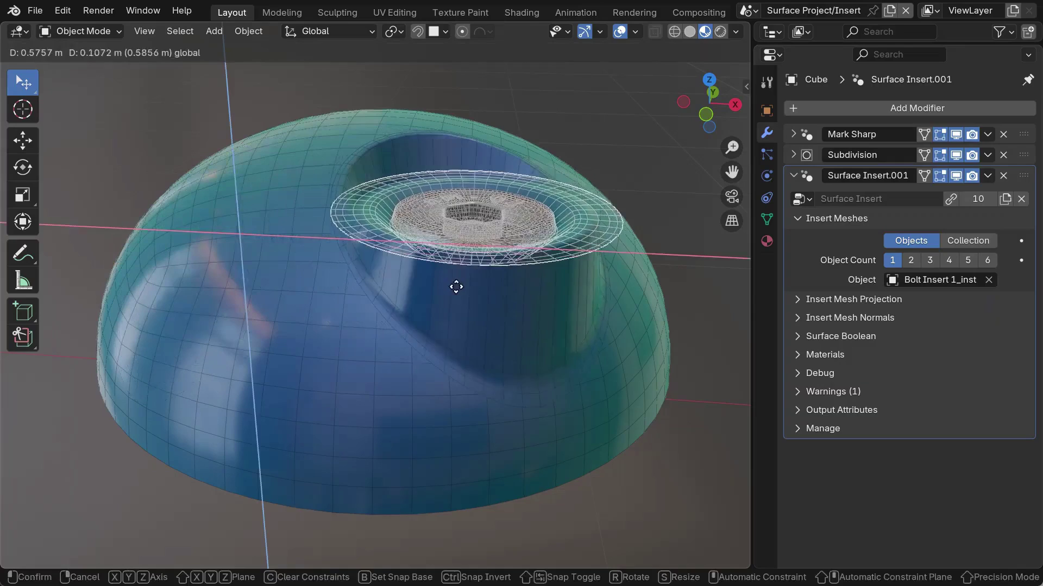
left_click(470, 304)
key("r")
key("y")
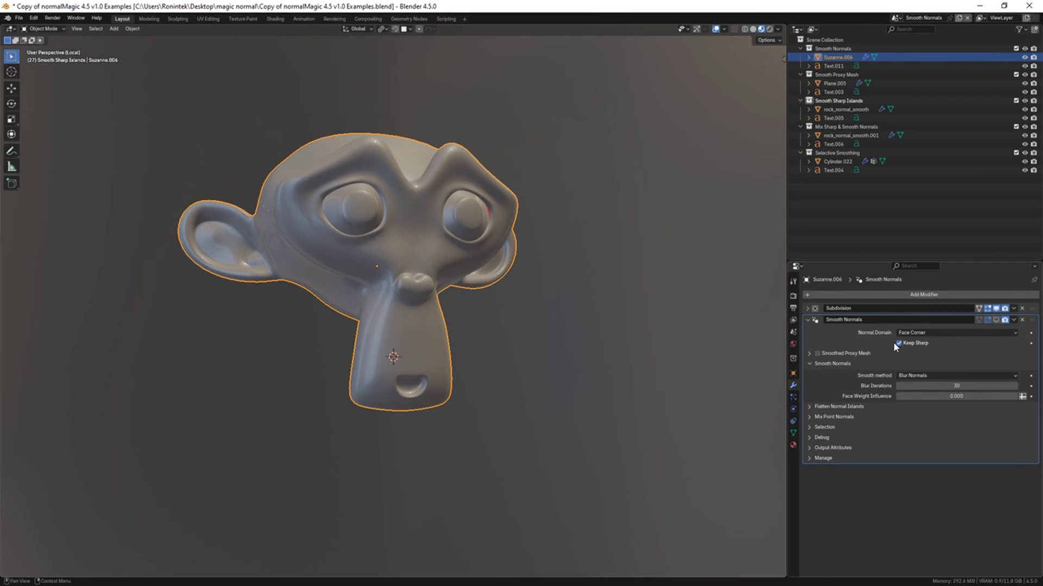
- Set the monkey head's Smooth Normals blur iterations to 53 and raise the Flatten Normal Islands amount
left_click(876, 381)
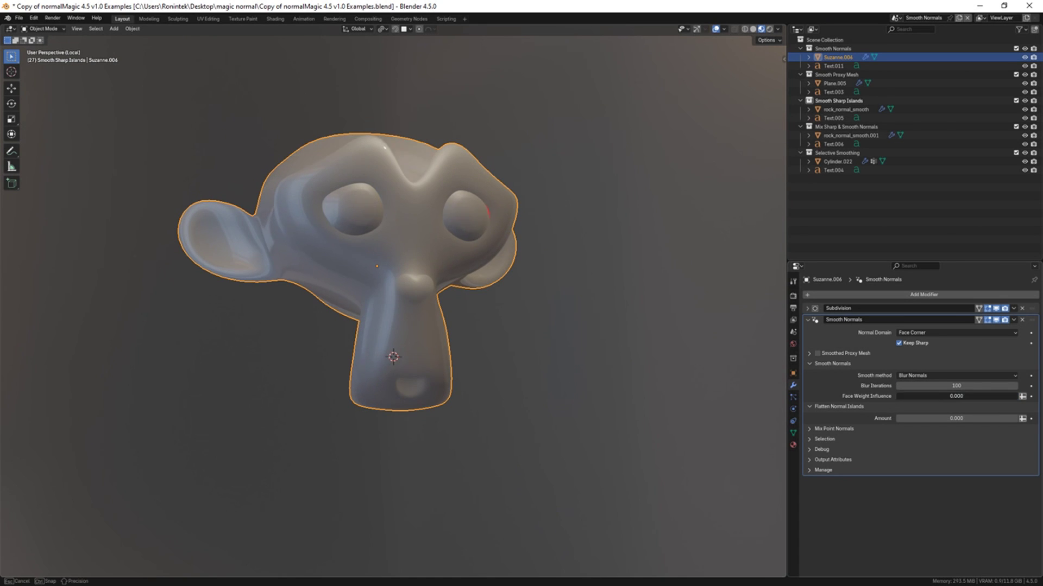
middle_click_drag(305, 272, 958, 375)
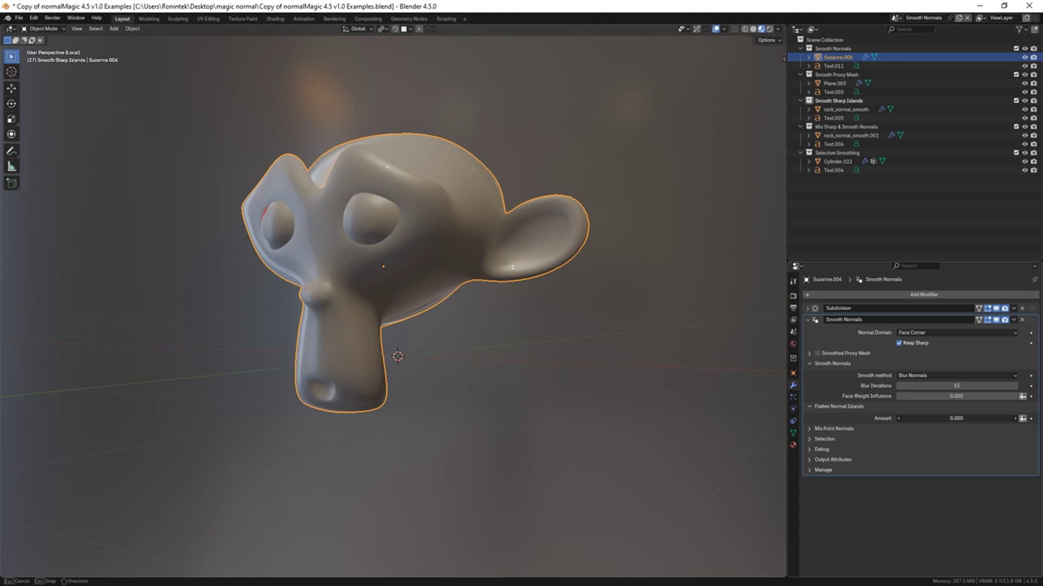
left_click_drag(956, 418, 988, 418)
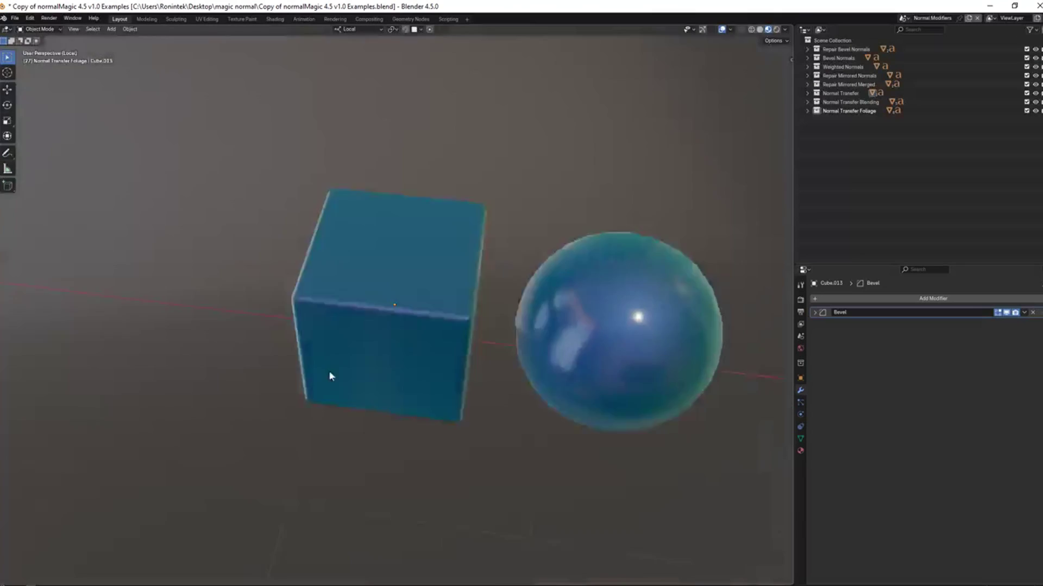
- Rotate the viewport environment lighting around the two shrubs comparing normal transfer off and on
middle_click_drag(330, 377, 441, 359)
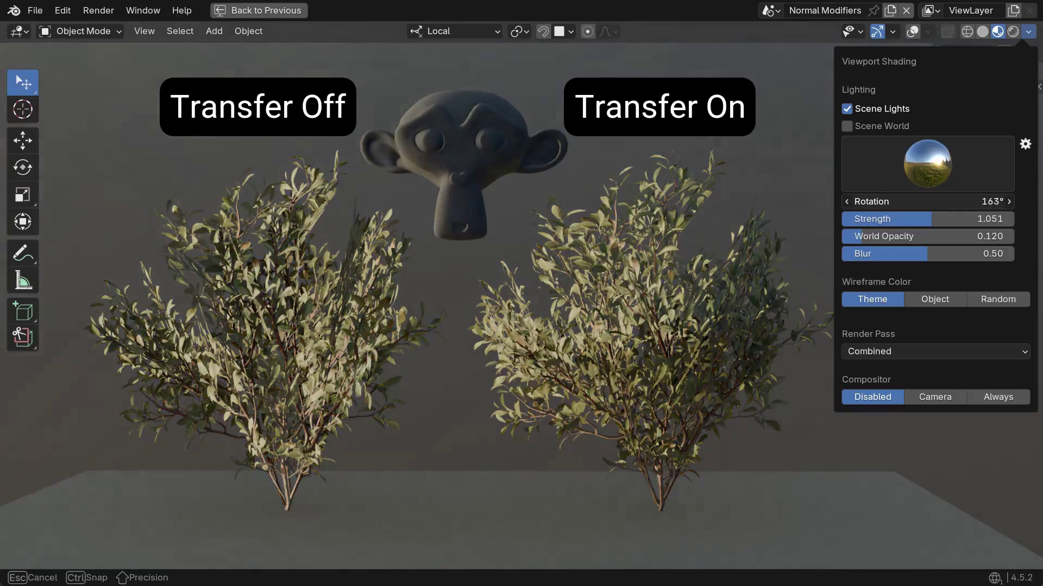
mouse_move(923, 201)
left_mouse_down()
mouse_move(945, 201)
mouse_move(912, 202)
mouse_move(956, 201)
mouse_move(923, 202)
mouse_move(935, 202)
left_mouse_up()
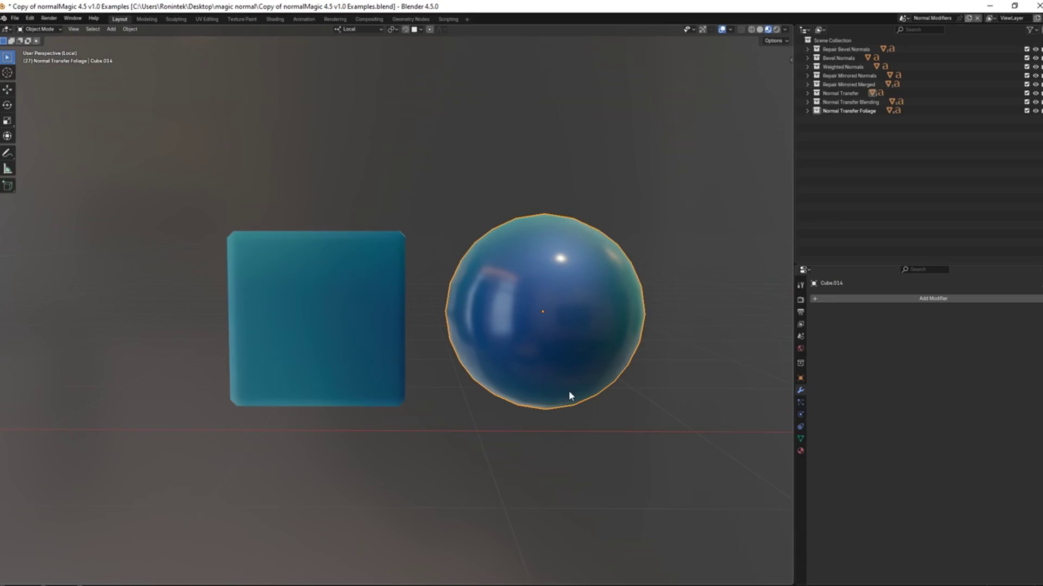
- Move the sphere into the cube and adjust its position along the Y axis so their surfaces blend
middle_click_drag(570, 396, 423, 421)
mouse_move(324, 485)
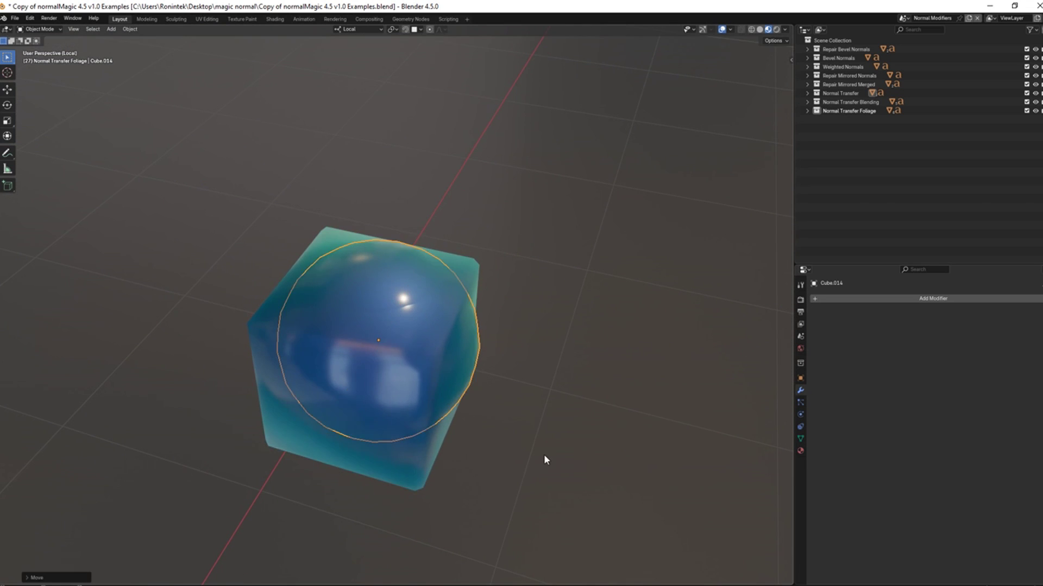
middle_click_drag(545, 460, 450, 352)
key("g")
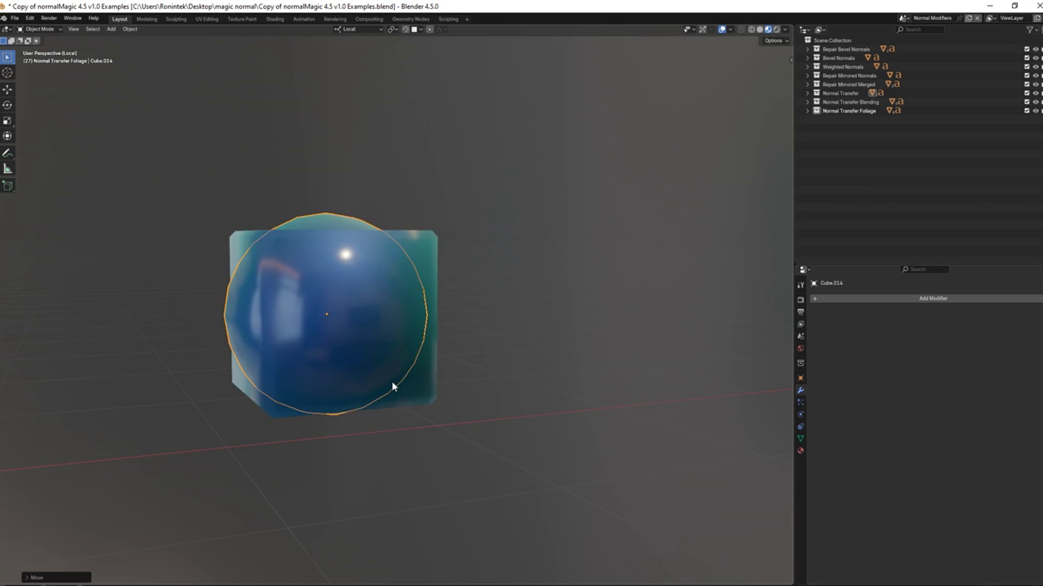
middle_click_drag(392, 381, 450, 422)
key("g")
key("y")
- Try to move the sphere away from the cube, and frame the overlapping shapes
key("g")
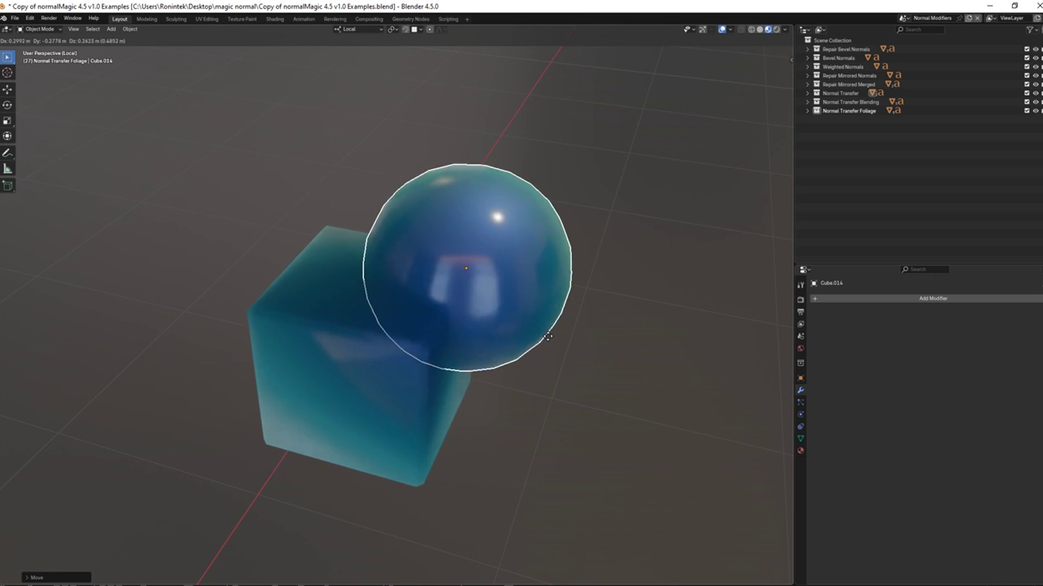
key("Escape")
middle_click_drag(489, 369, 451, 362)
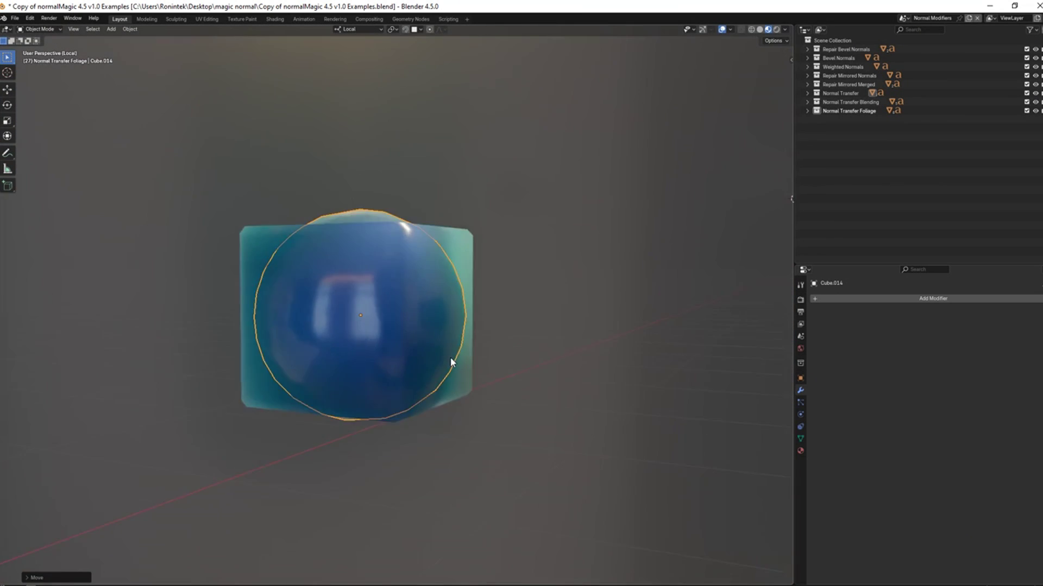
key("KP_Decimal")
mouse_move(512, 433)
middle_mouse_down()
mouse_move(481, 302)
mouse_move(586, 415)
mouse_move(508, 418)
middle_mouse_up()
scroll(502, 402, "down", 4)
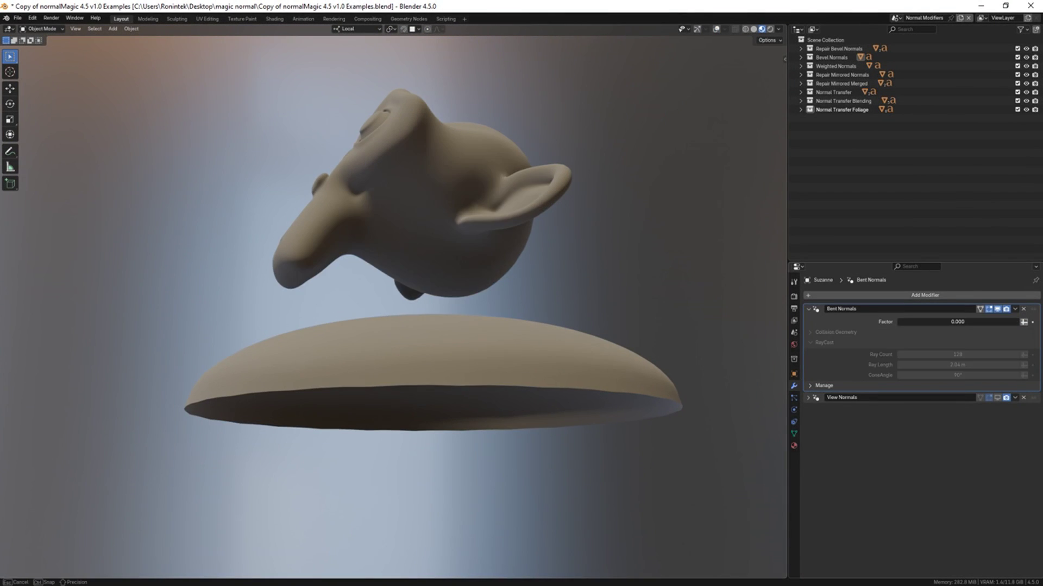
- Set the monkey head's Bent Normals factor to 1.000 and try out its ray length and cone angle
left_click_drag(923, 321, 1021, 321)
scroll(394, 304, "up", 6)
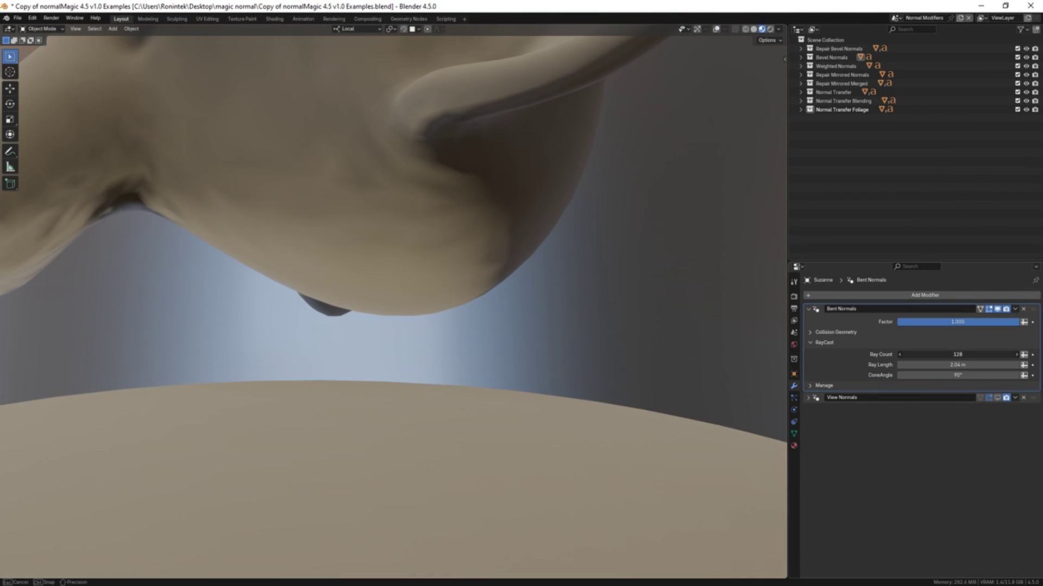
left_click_drag(957, 365, 980, 365)
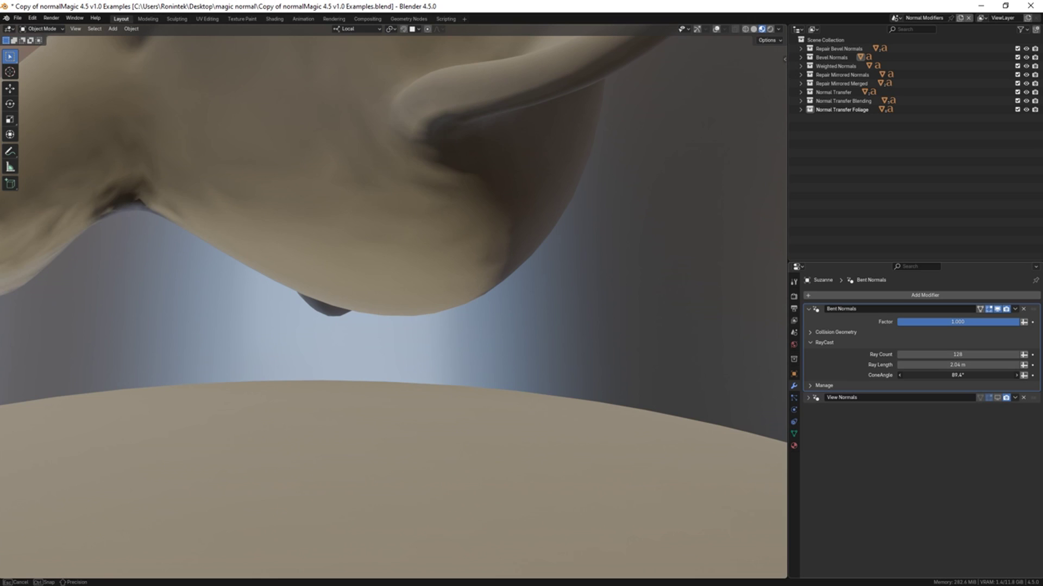
scroll(244, 278, "down", 6)
- Select the monkey head's linked mesh in Edit Mode, open the viewport lighting options and move the mesh above the dome
key("g")
left_click(413, 247)
key("Tab")
left_click(778, 28)
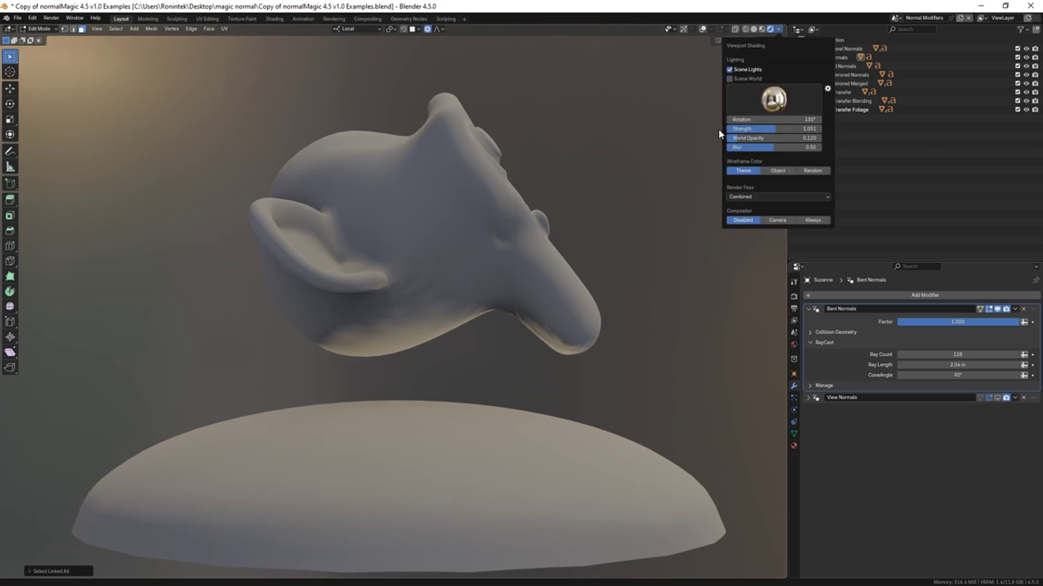
key("ctrl+l")
key("g")
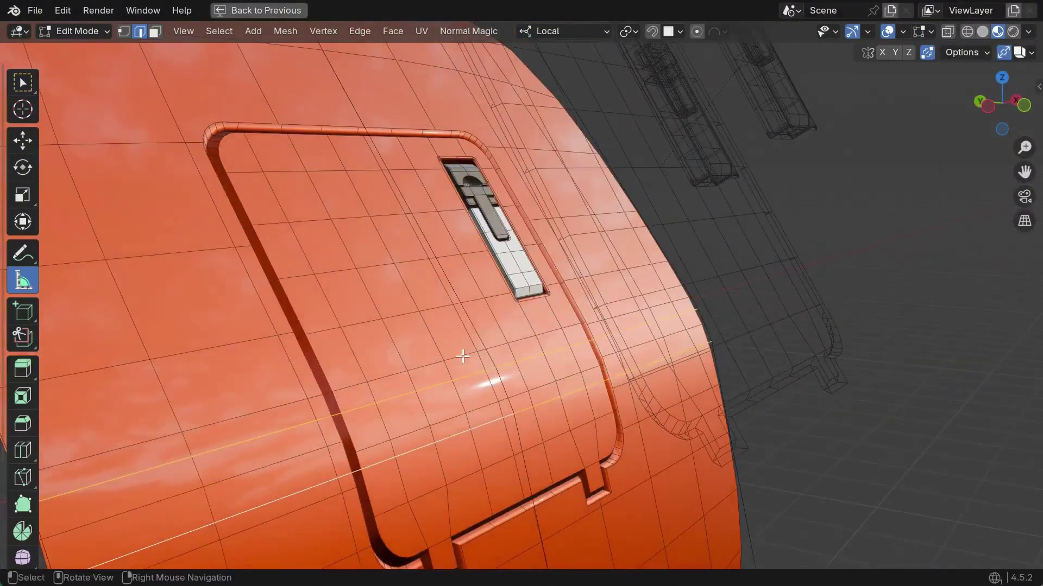
- Move the selected edge loop on the orange body, and shift the cone across the blue dome
key("g")
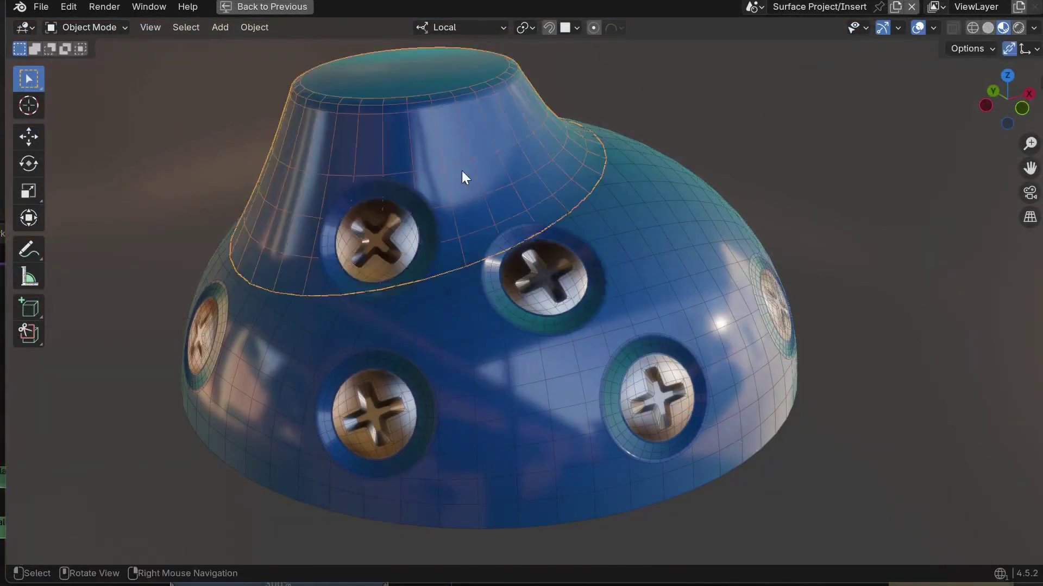
key("g")
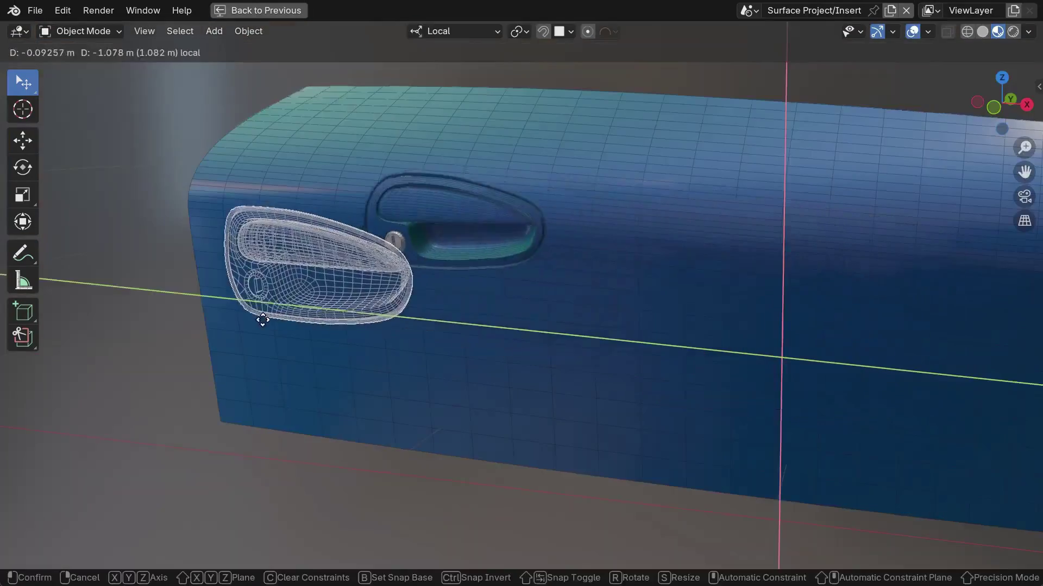
- Place the door handle insert closer to the end of the blue door panel and scale it
left_click(288, 340)
key("s")
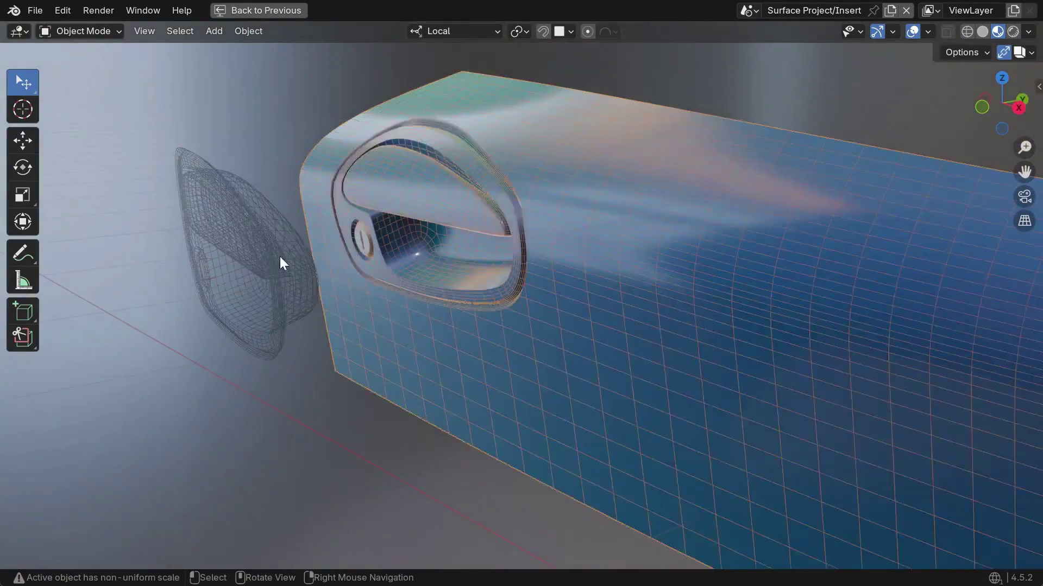
- Box-select part of the door panel's mesh in Edit Mode and move it along the Z axis
key("Tab")
left_click_drag(204, 77, 313, 172)
key("g")
key("z")
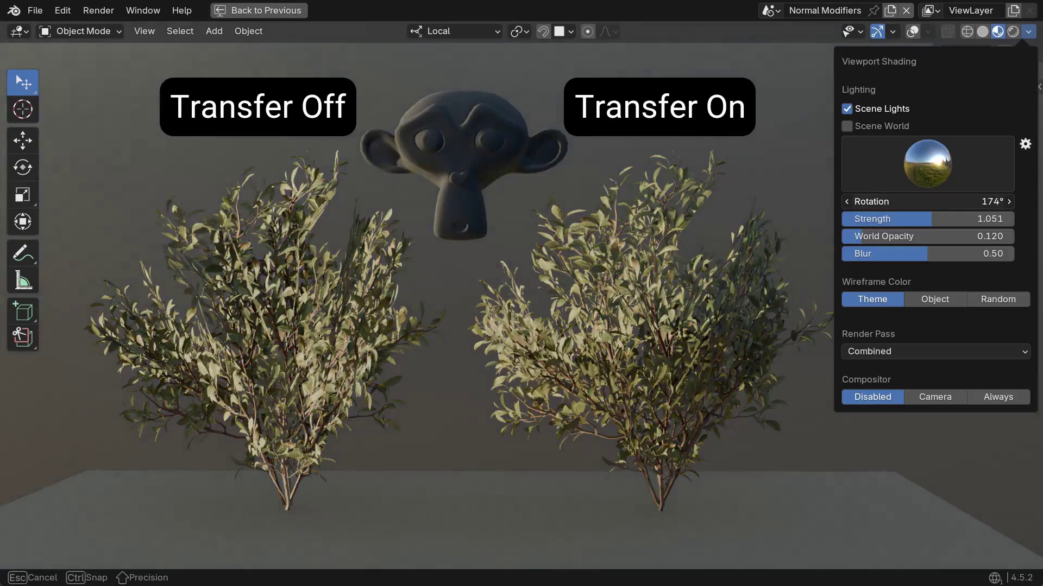
- Rotate the viewport environment lighting around the two bushes
mouse_move(926, 202)
left_mouse_down()
mouse_move(896, 201)
mouse_move(921, 201)
left_mouse_up()
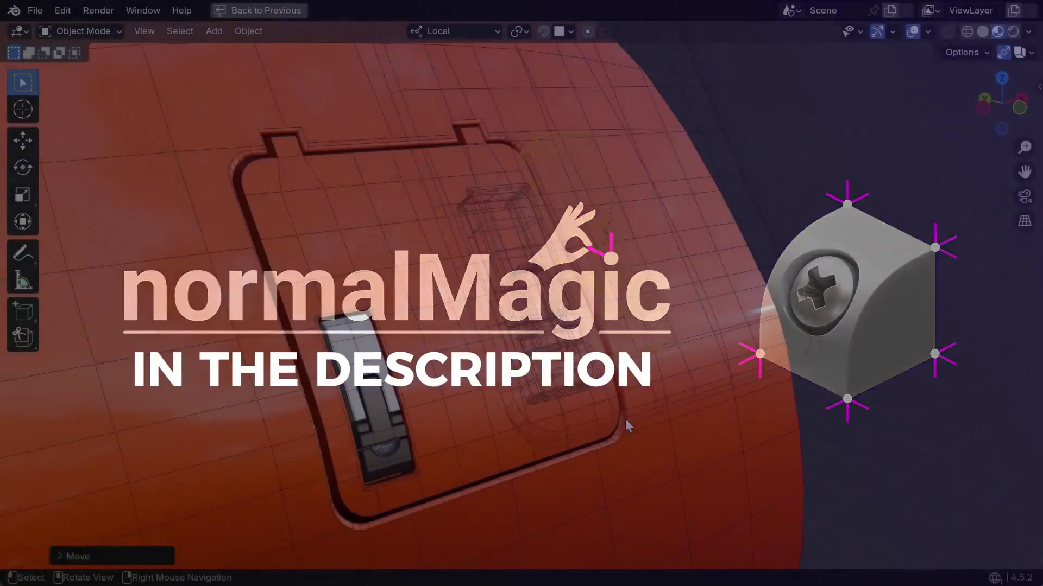
- Rotate the hatch cutter and its latch on the curved orange body
key("r")
left_click(755, 369)
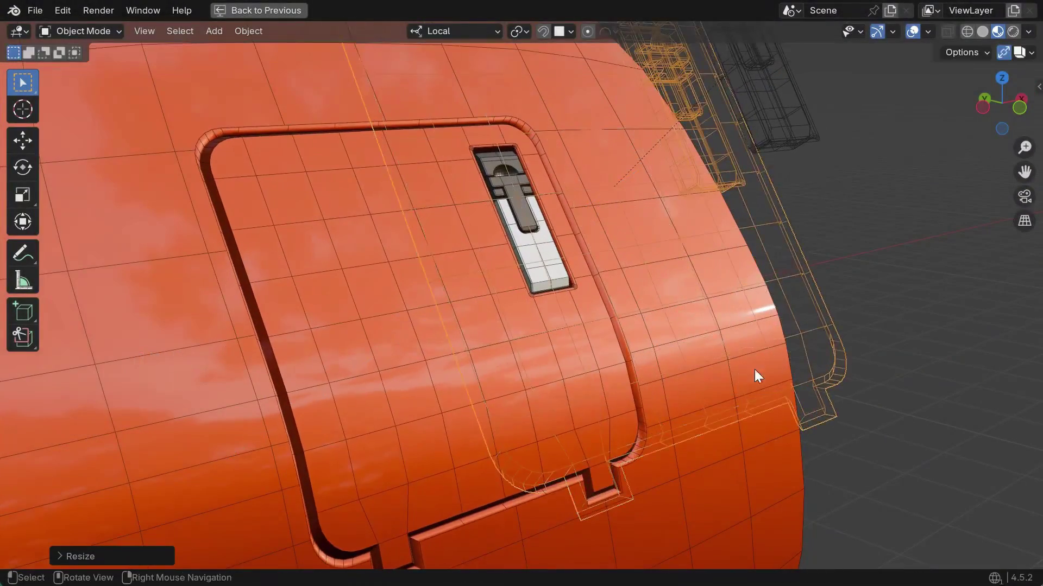
- Switch the orange body to Edit Mode and move its selected edge loop to reshape the surface under the hatch
key("Tab")
middle_click_drag(438, 421, 478, 353)
key("g")
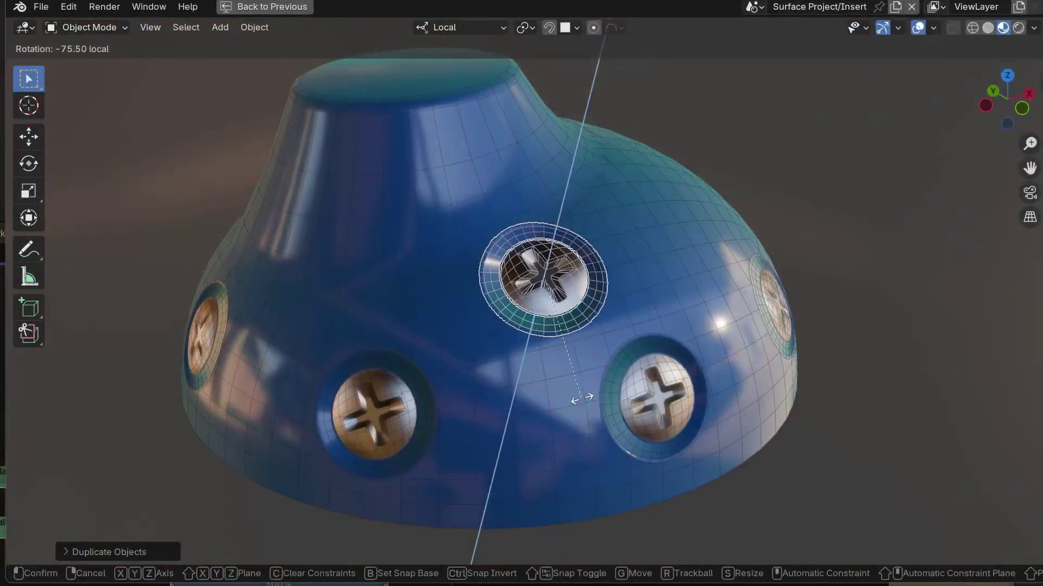
- Finish rotating the screw insert on the dome, duplicate it onto the base of the cone and rotate the copy
left_click(581, 399)
key("shift+d")
left_click(478, 221)
key("r")
left_click(478, 221)
- Select the cone on top of the dome and move it across the surface
left_click(468, 163)
key("g")
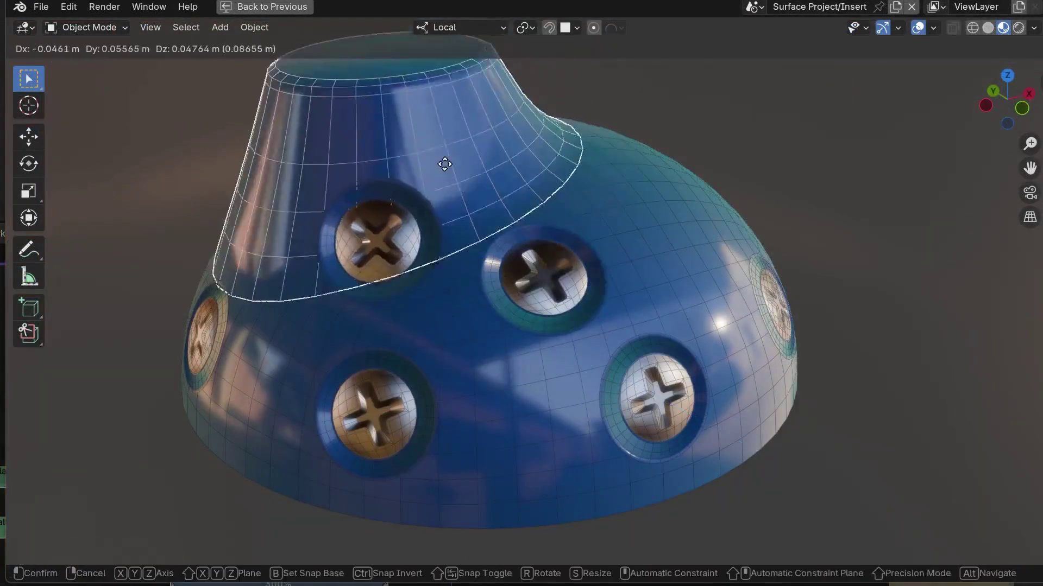